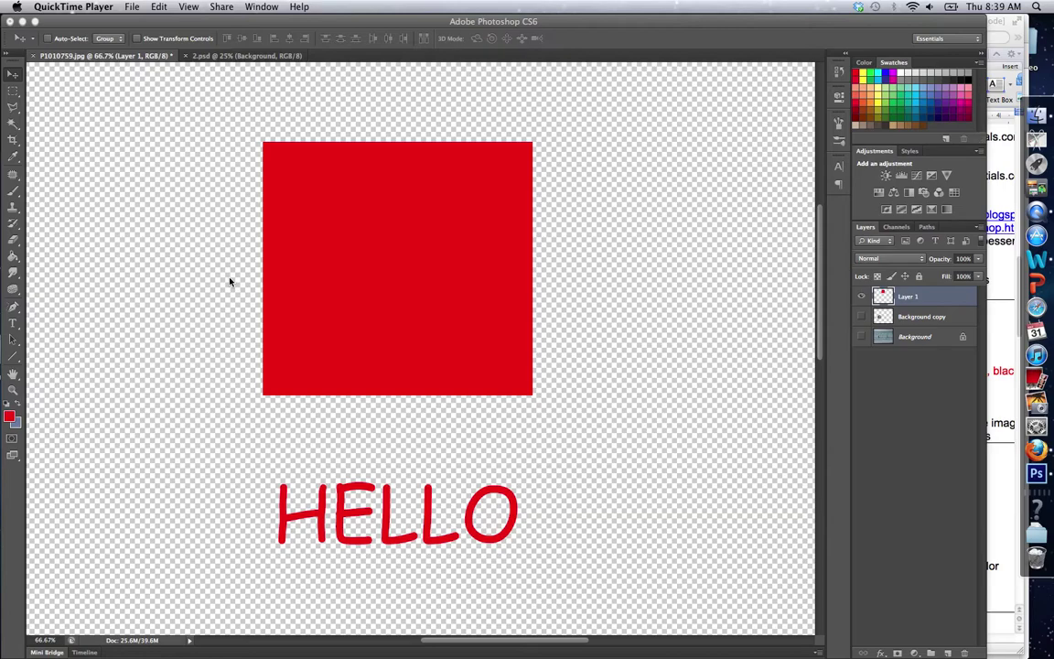
- Bring the Photoshop window to the front and open the Layer menu
left_click(229, 282)
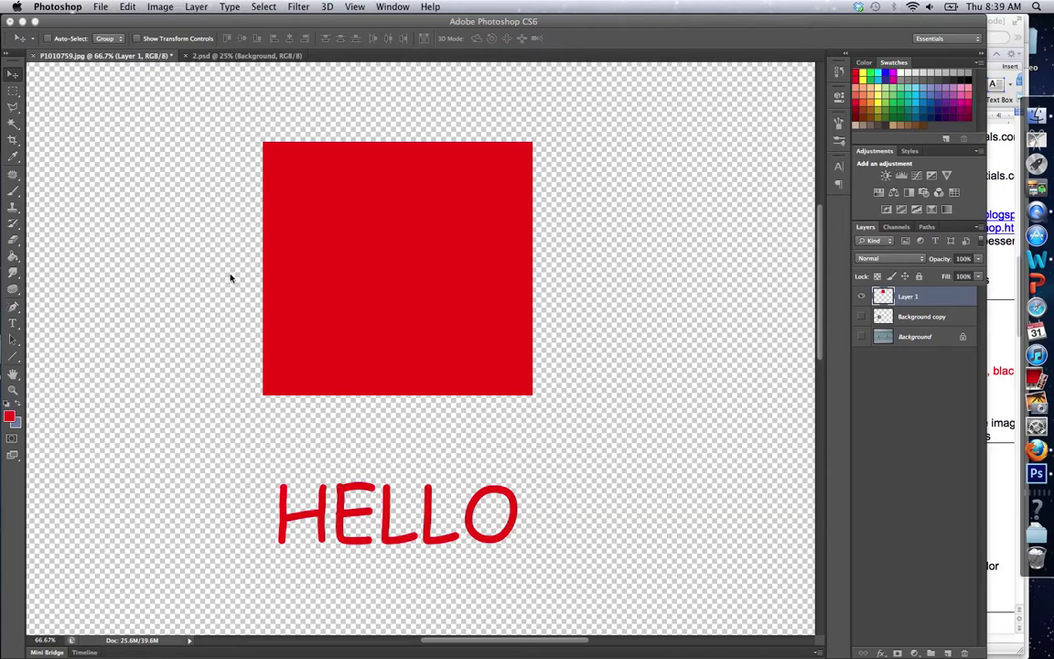
left_click(229, 7)
- Go to Layer Style > Bevel & Emboss for the red square and HELLO layer
mouse_move(196, 6)
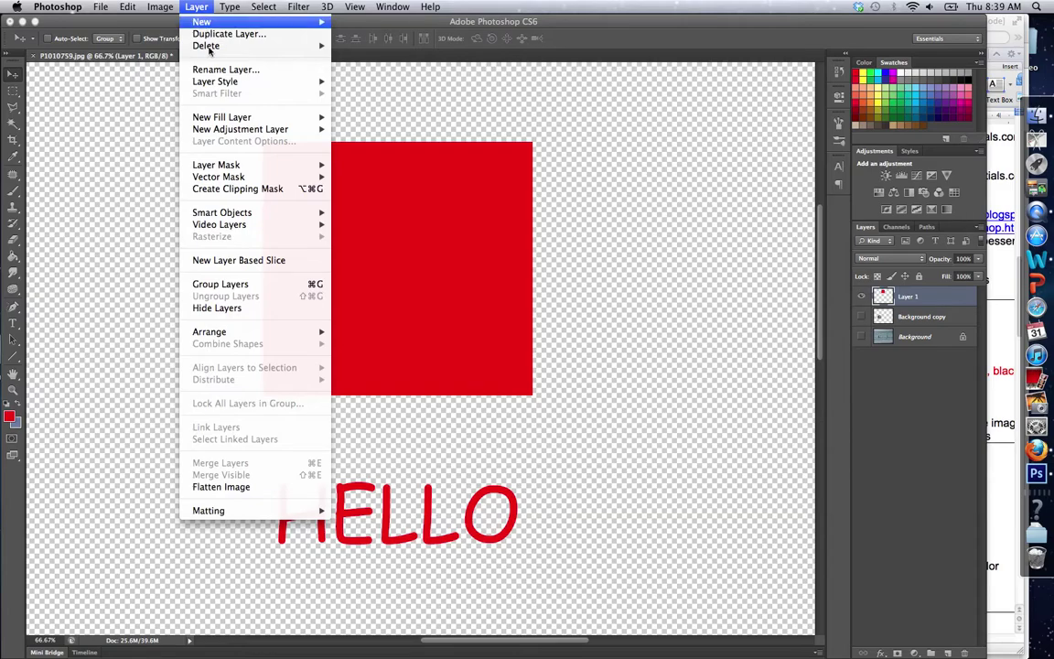
mouse_move(218, 83)
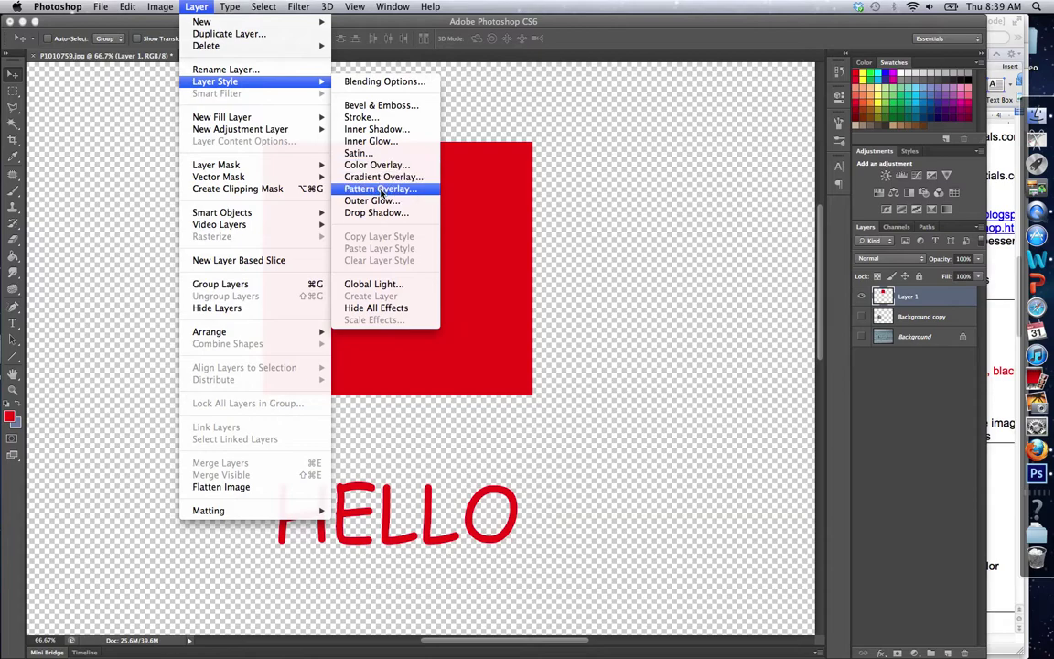
- Enable Bevel & Emboss and move the Layer Style dialog off the artwork
left_click(373, 108)
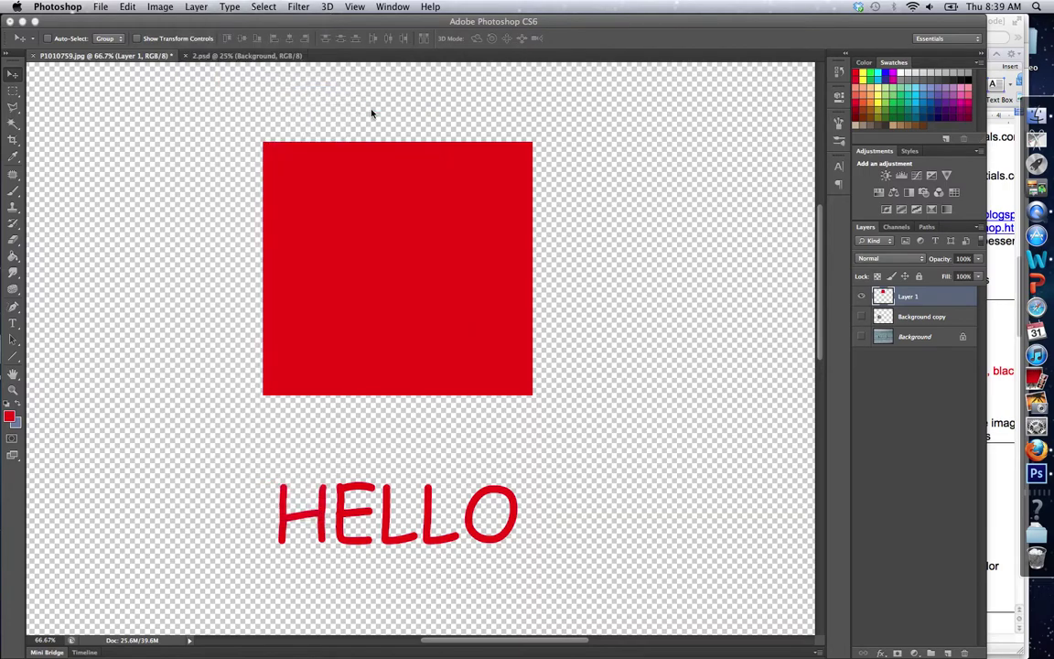
left_click_drag(504, 244, 559, 209)
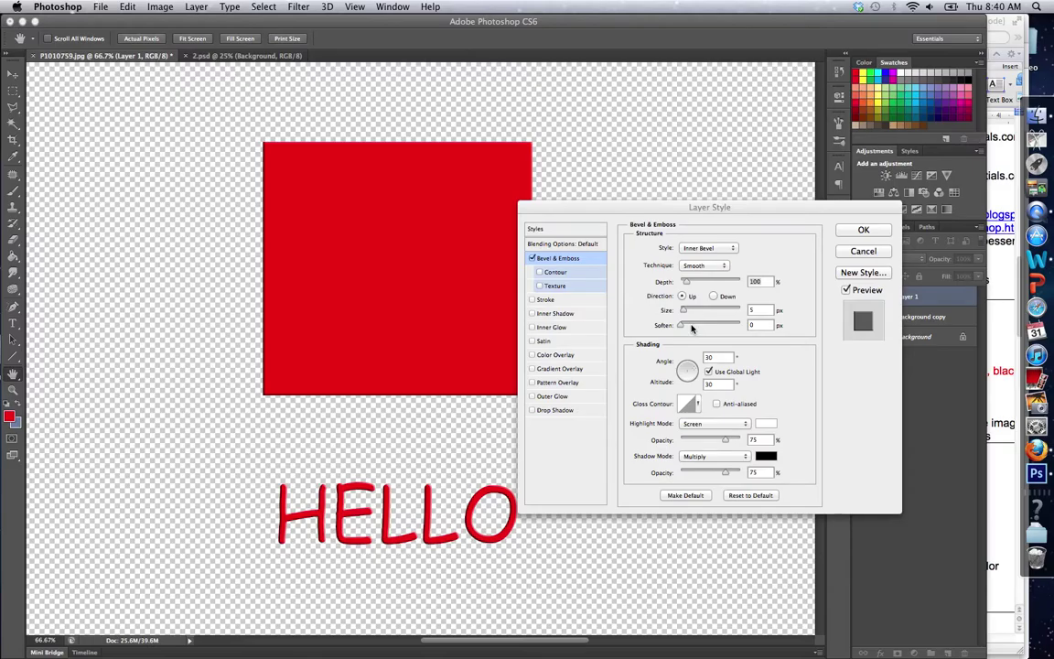
key("ctrl+Up")
left_click(287, 235)
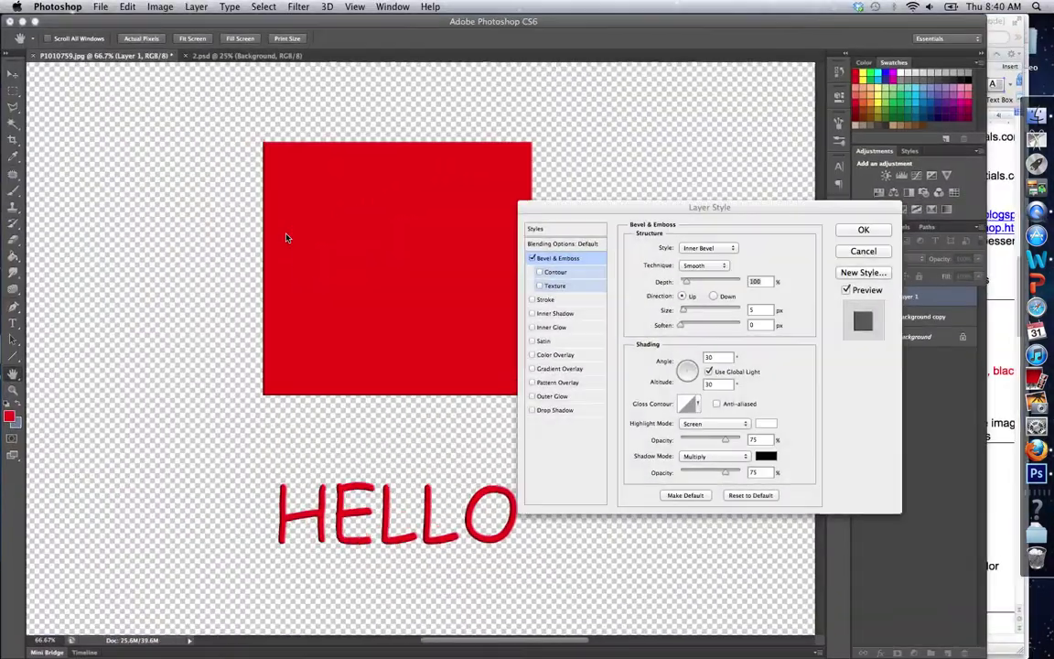
- Set the bevel to angle -169°, altitude 37°, depth 334%, size 49 px, soften 8 px
left_click(682, 372)
mouse_move(683, 326)
left_mouse_down()
mouse_move(697, 314)
mouse_move(678, 331)
left_mouse_up()
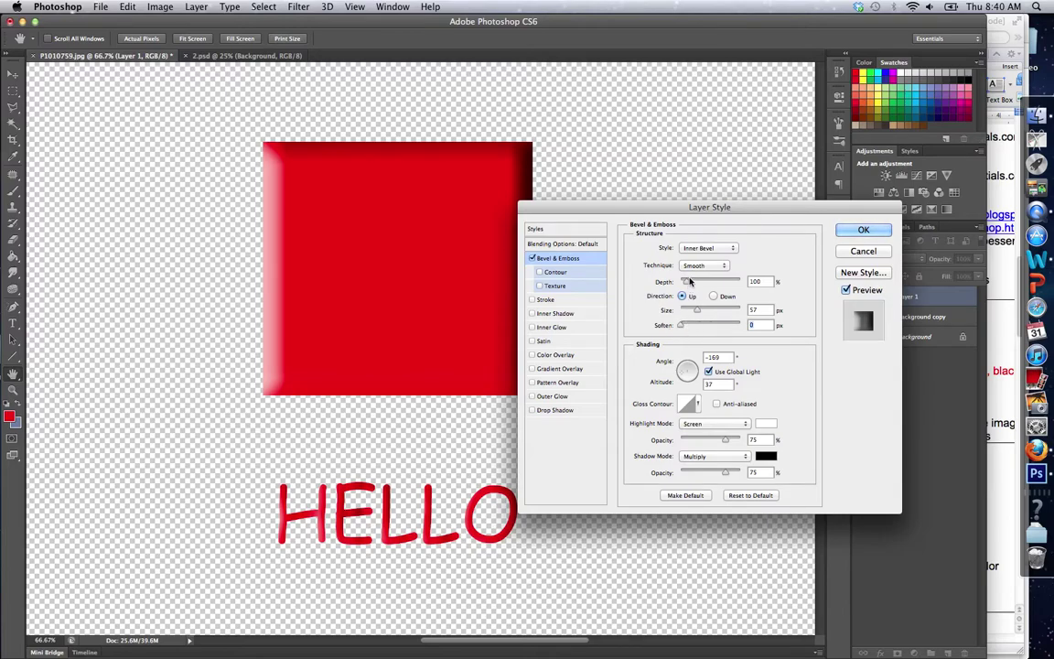
mouse_move(688, 285)
left_mouse_down()
mouse_move(726, 288)
mouse_move(701, 286)
left_mouse_up()
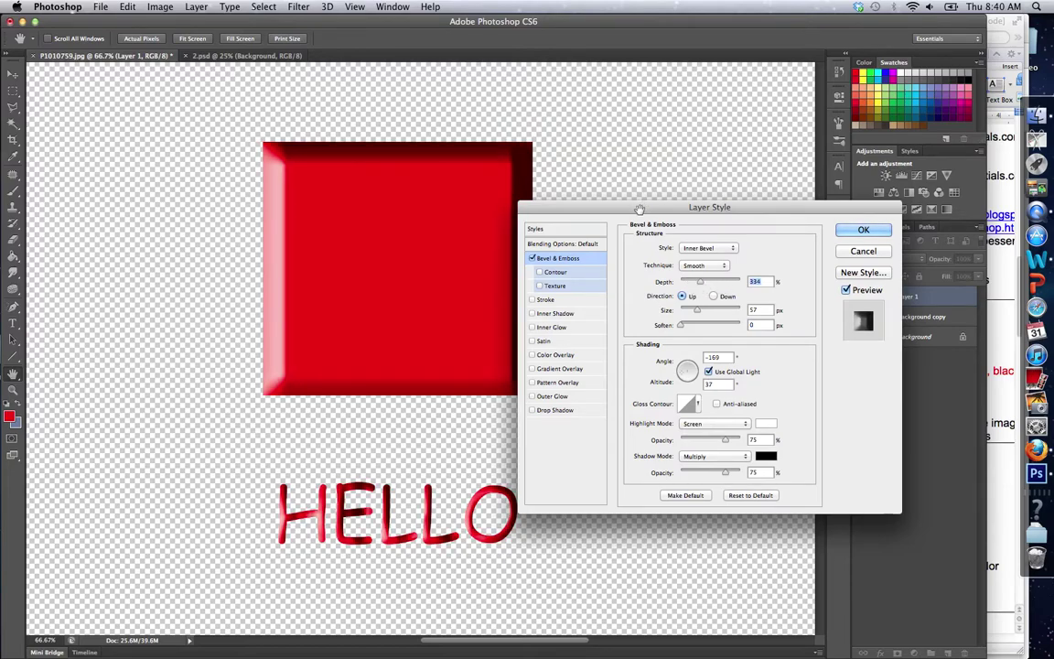
left_click_drag(640, 209, 691, 198)
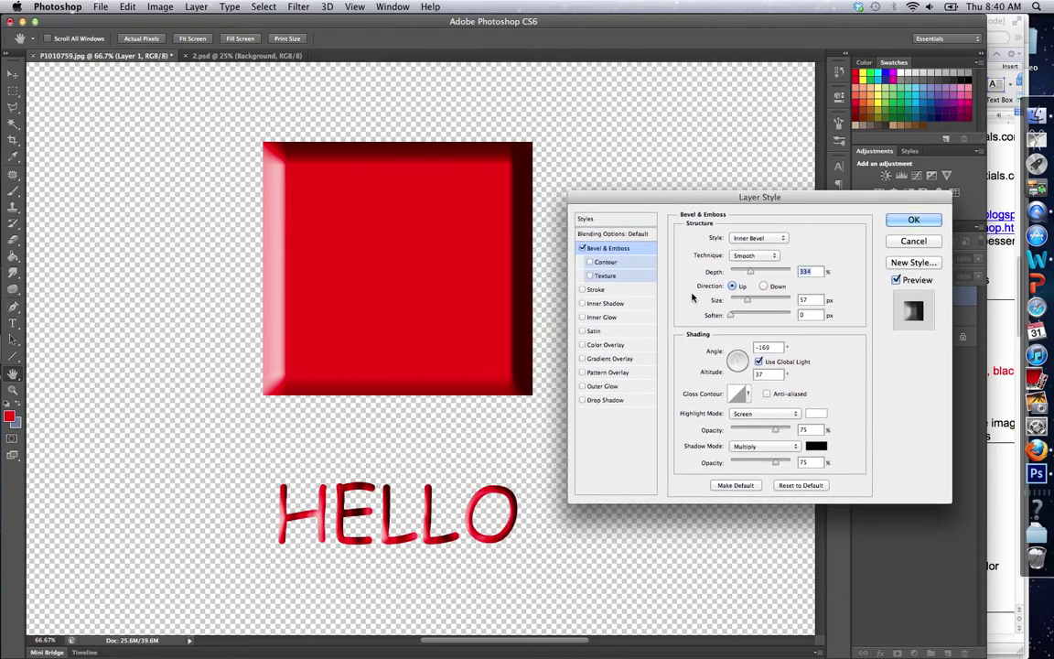
left_click_drag(745, 301, 740, 302)
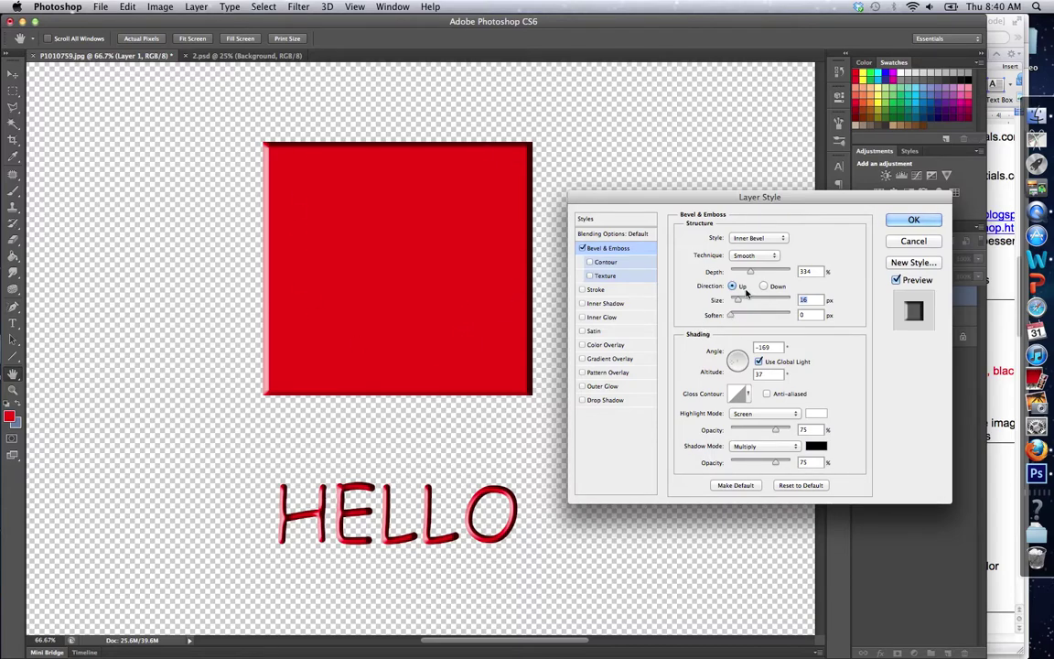
left_click_drag(738, 300, 762, 318)
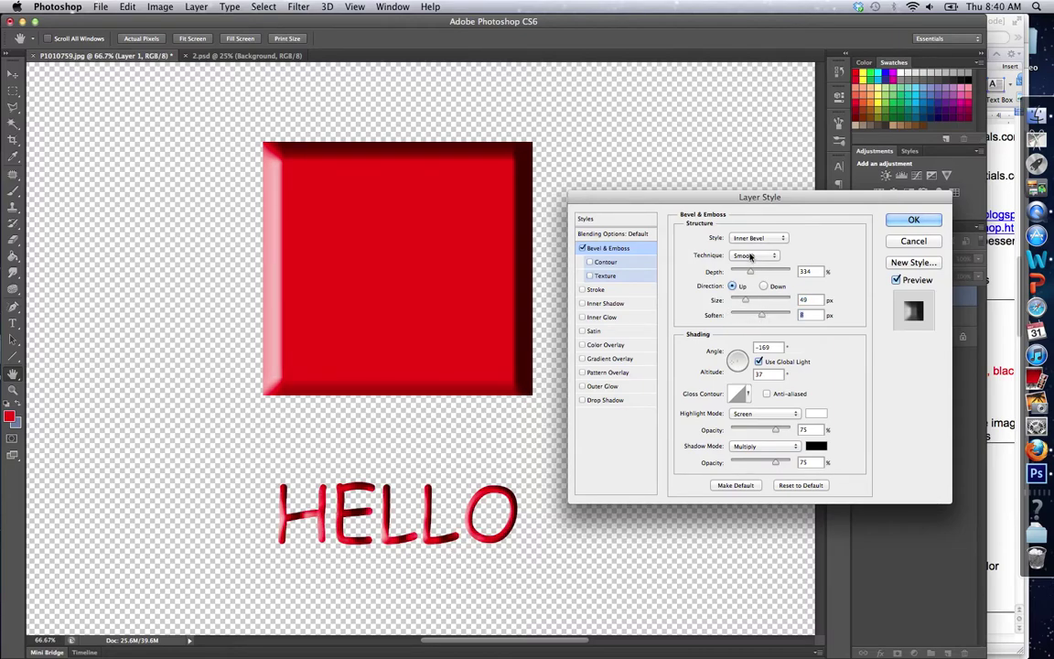
- Try Outer Bevel, then settle on Pillow Emboss as the bevel style
left_click(748, 238)
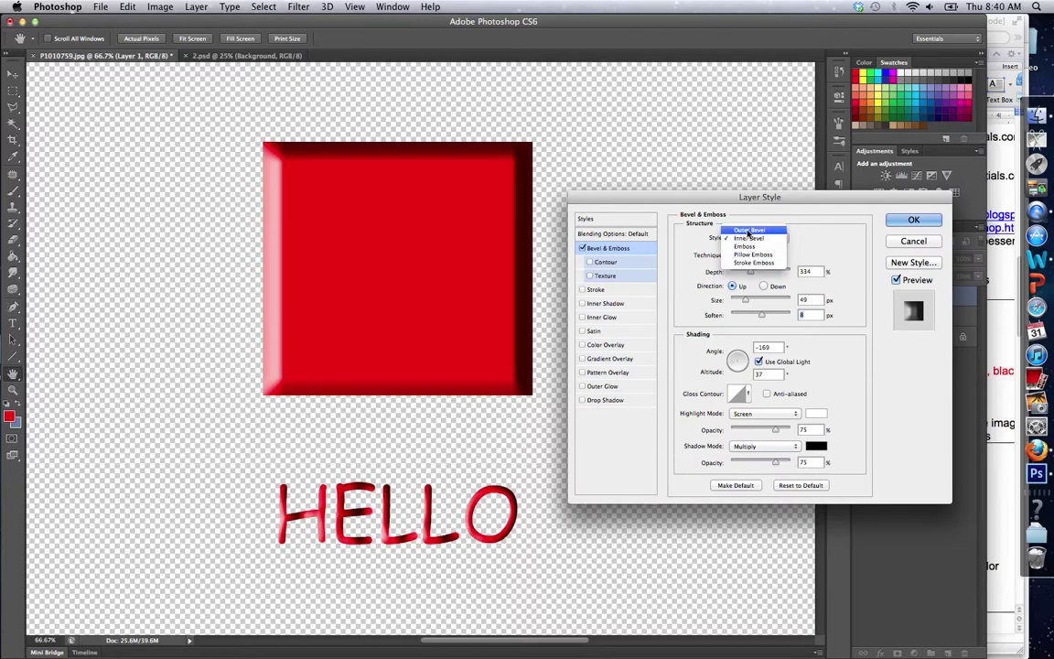
left_click(749, 230)
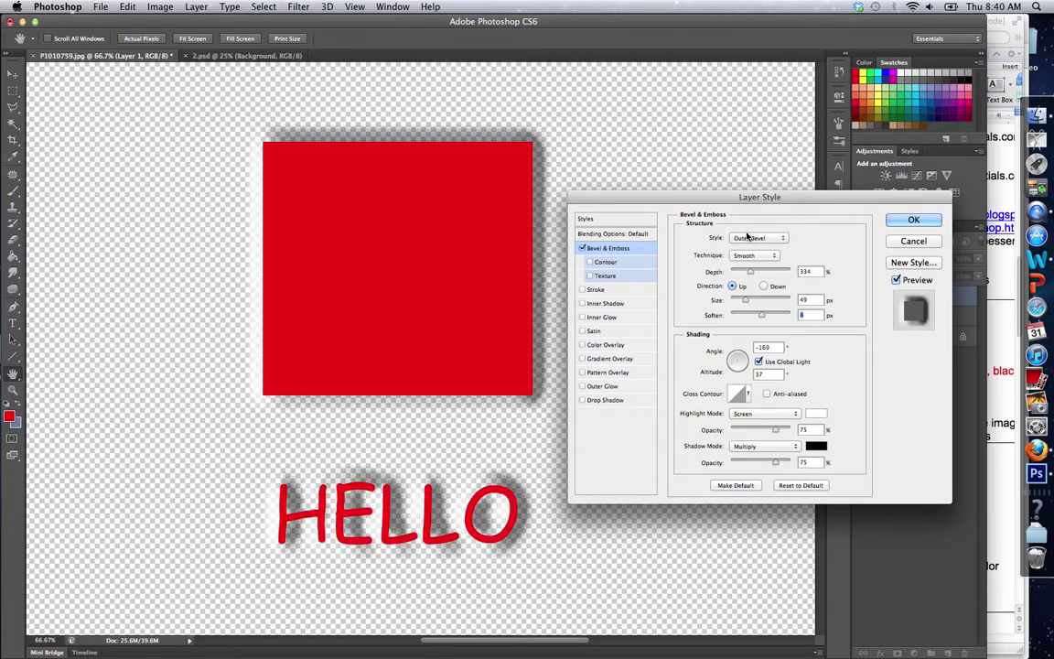
left_click(749, 237)
left_click(748, 264)
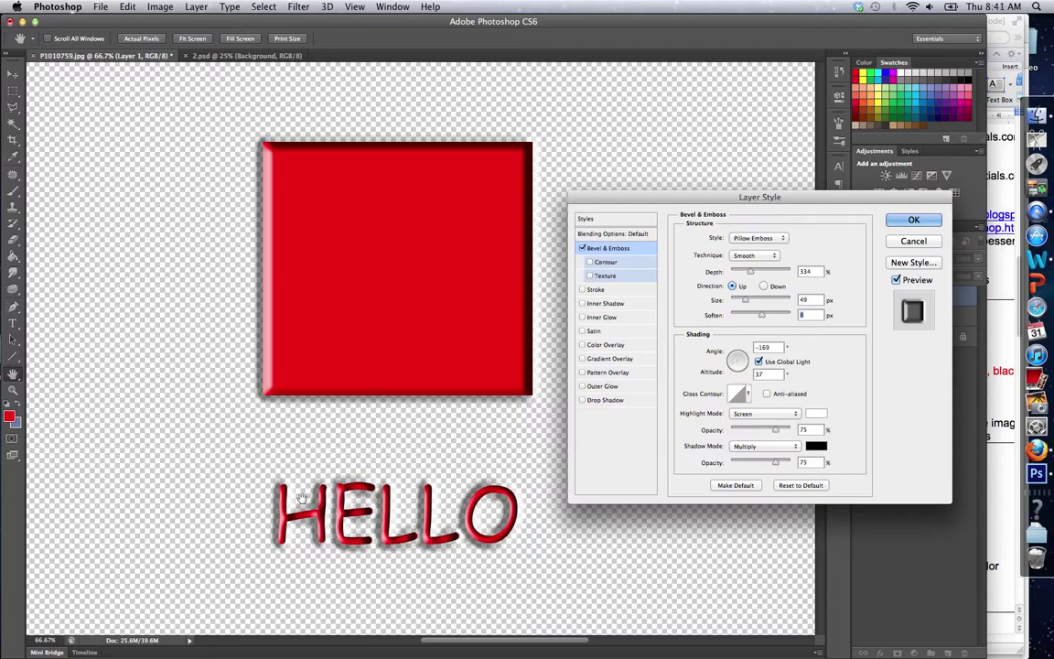
- Disable the bevel, try a 10 px black stroke, then switch the stroke off
left_click(582, 248)
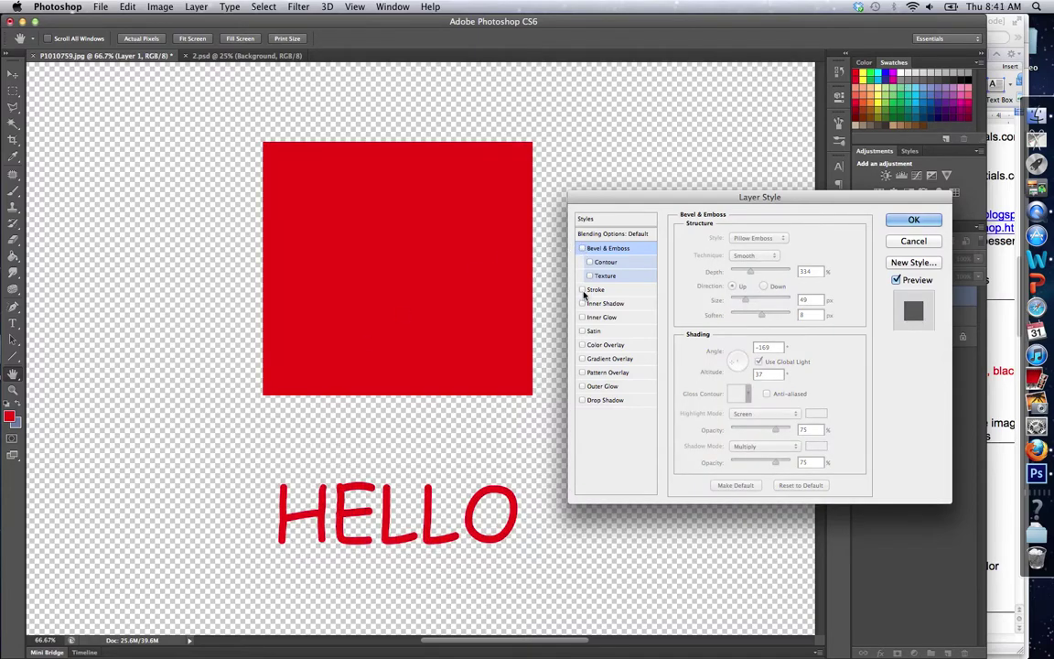
left_click(583, 290)
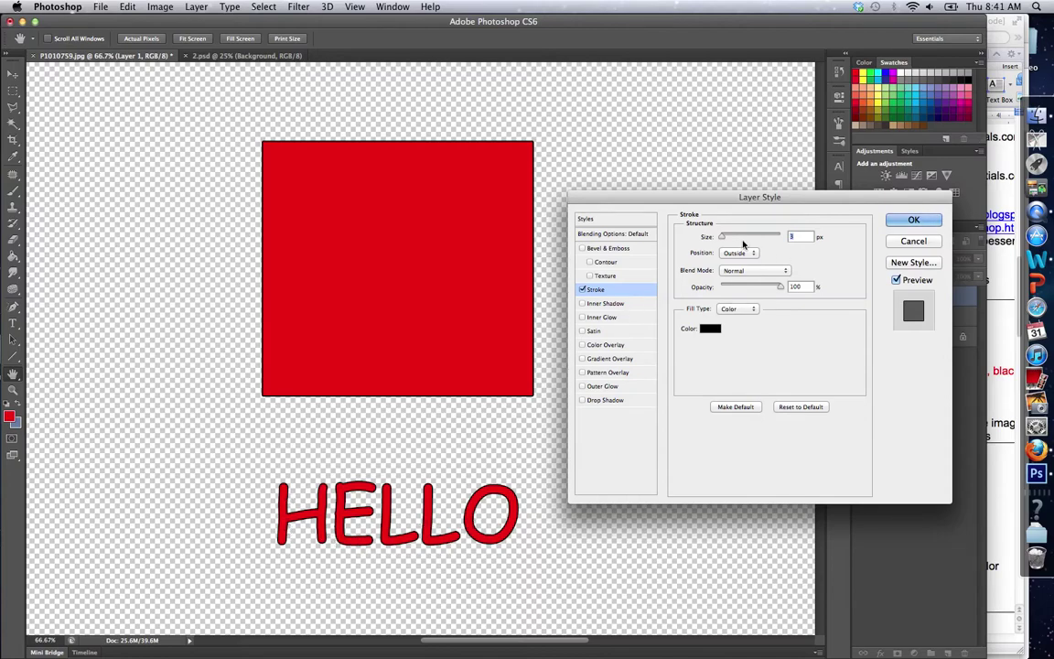
left_click_drag(723, 240, 727, 240)
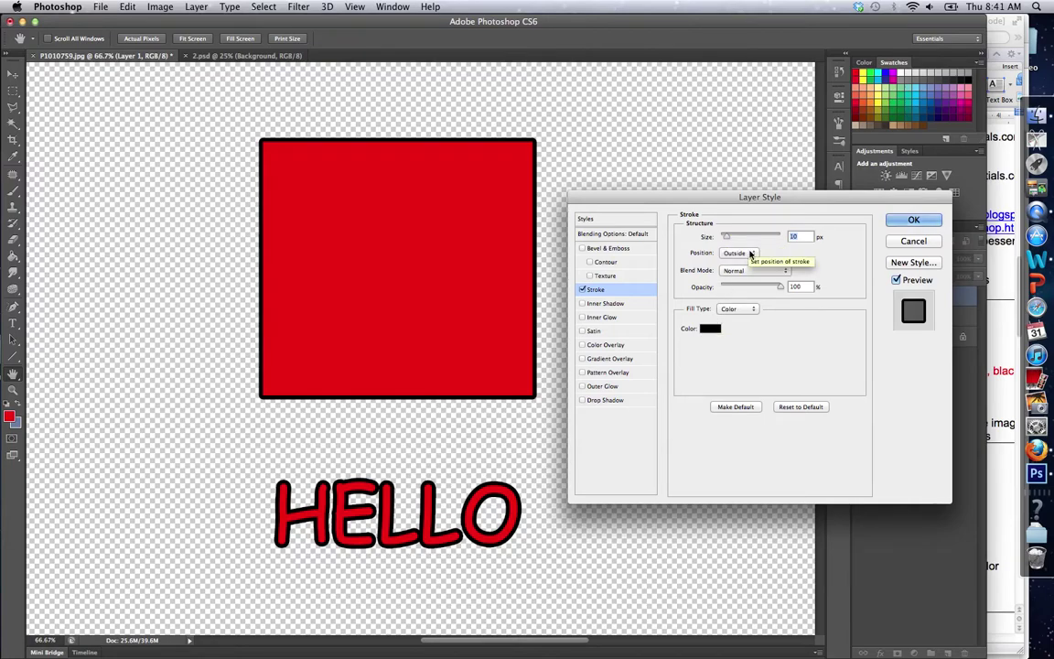
left_click(583, 289)
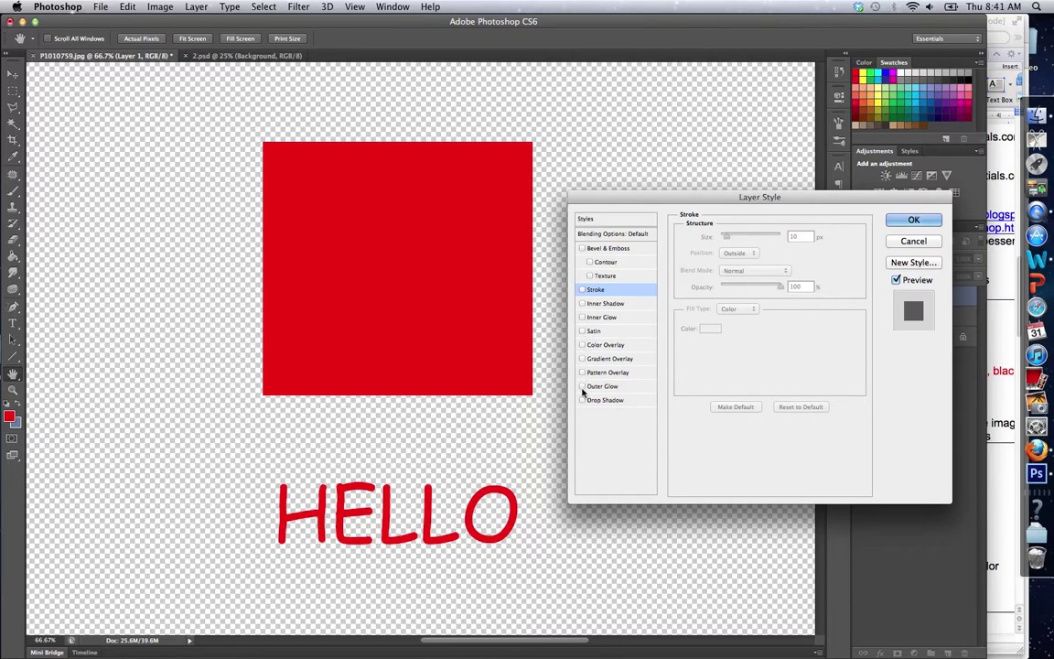
- Enable Outer Glow with blue colour 194efc and Normal blend mode
left_click(601, 389)
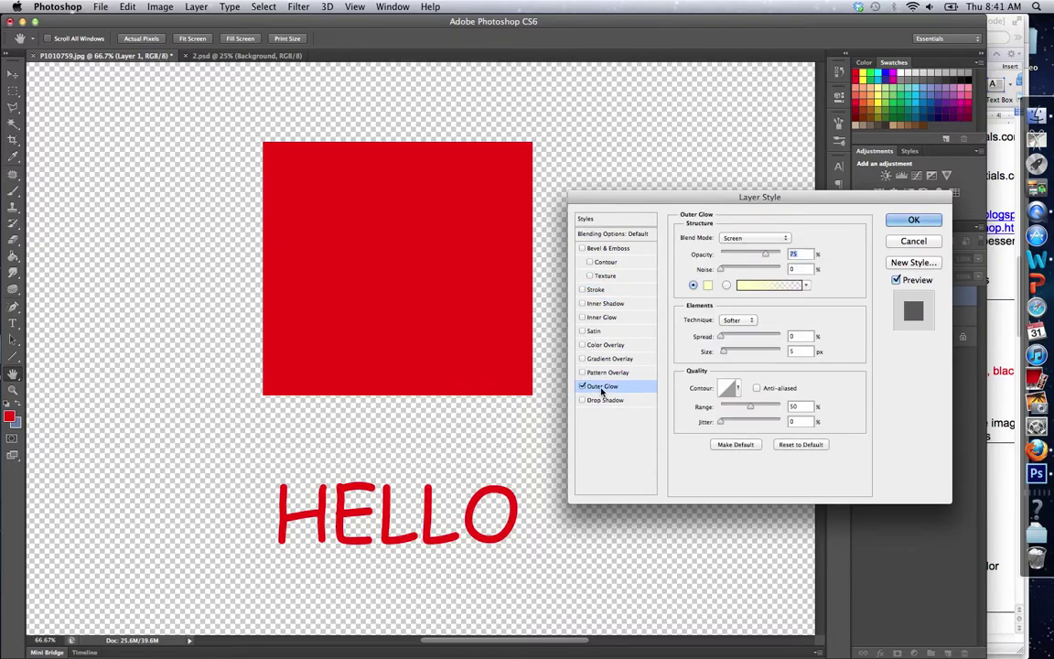
left_click(708, 285)
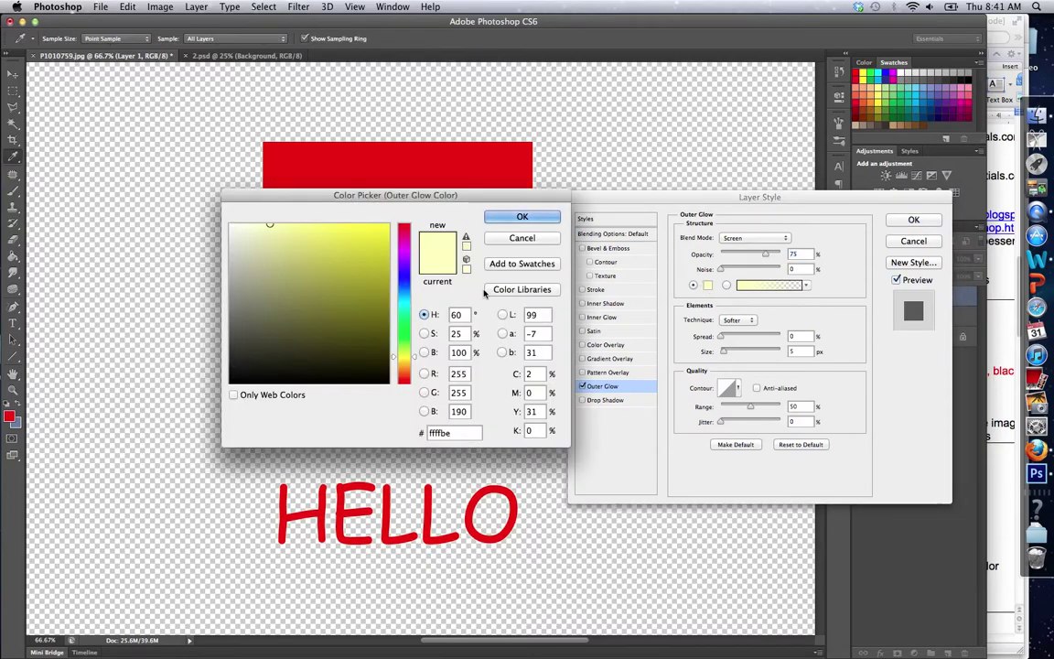
left_click(408, 285)
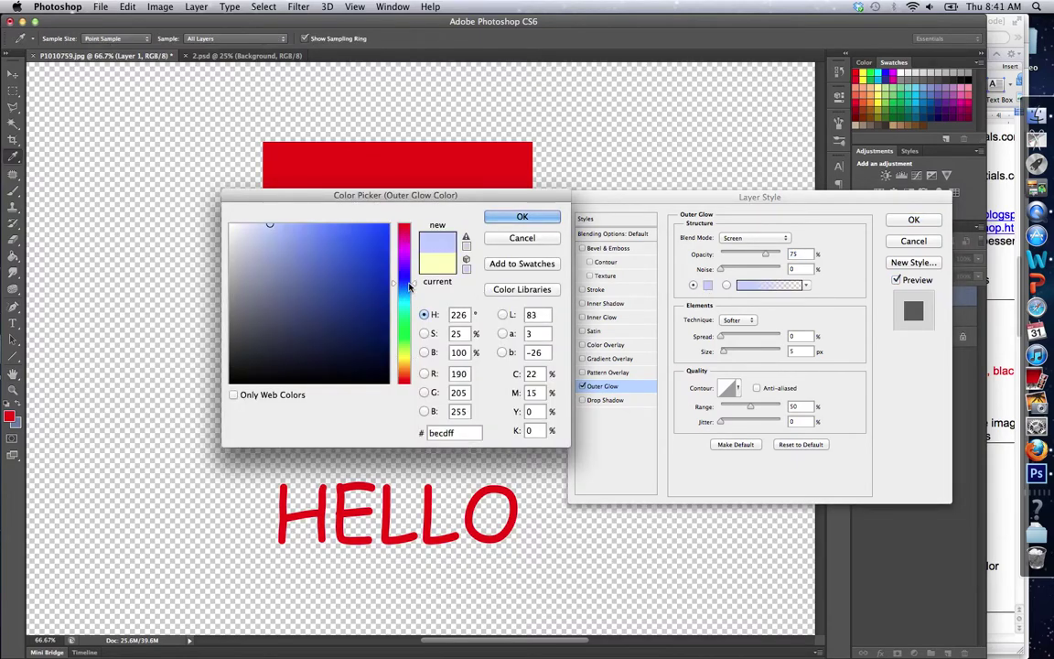
left_click(373, 225)
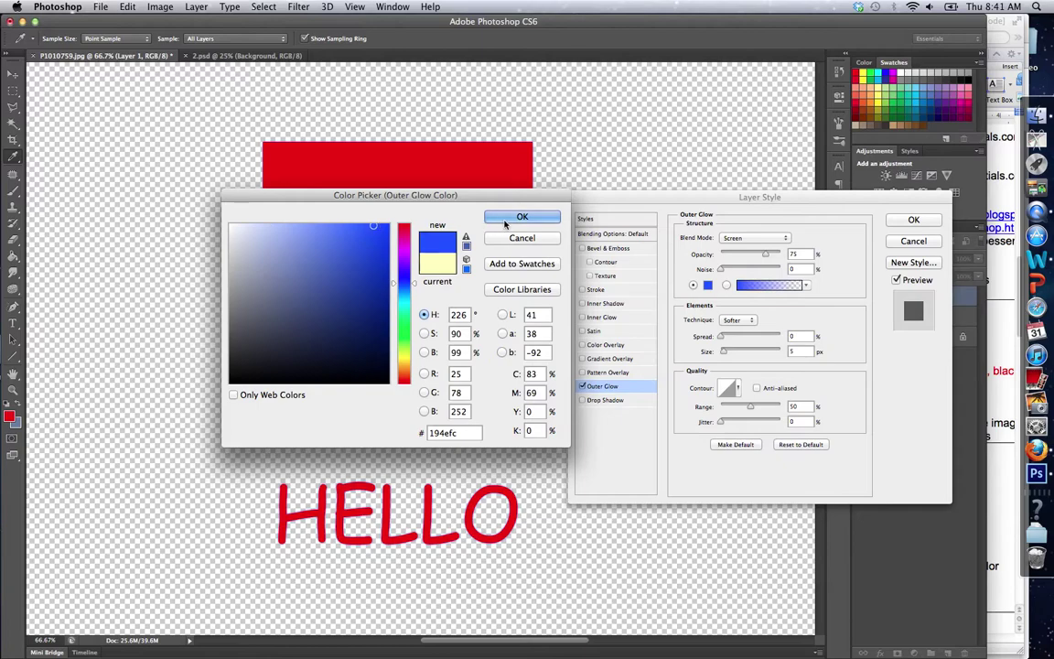
left_click(506, 219)
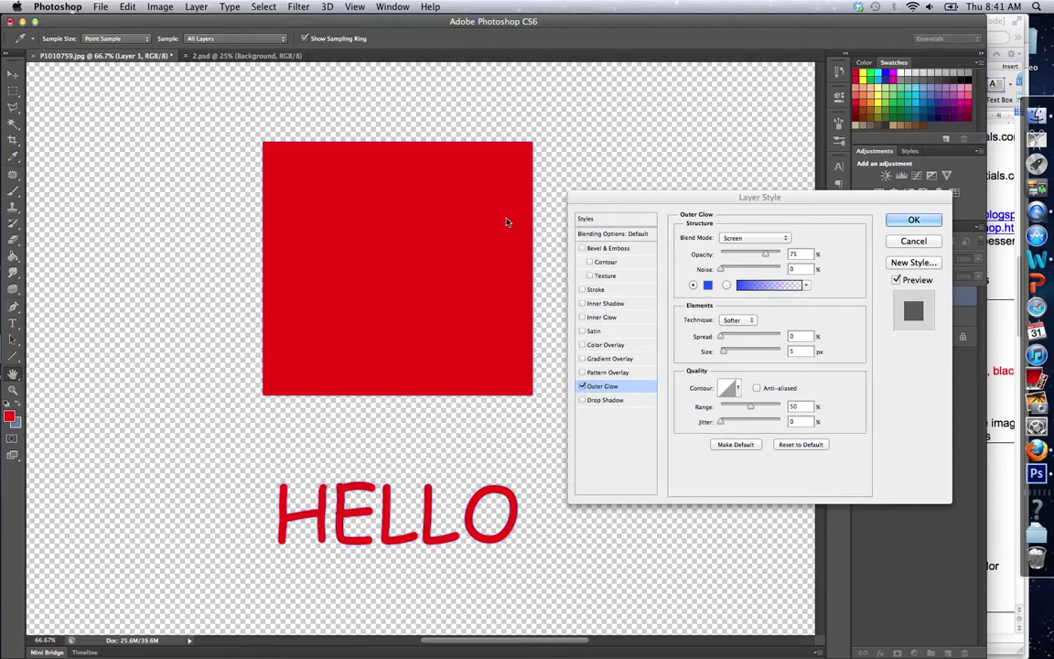
left_click(741, 240)
left_click(737, 147)
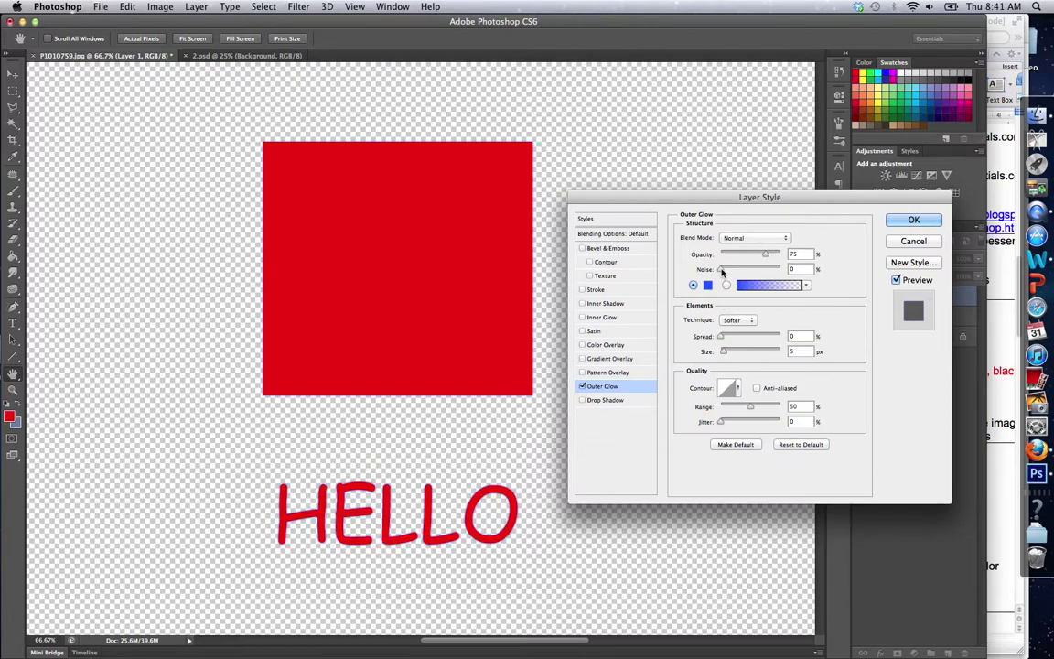
- Set the glow to Noise 10, Spread 89, Size 49, then switch Outer Glow off
left_click_drag(722, 270, 727, 270)
mouse_move(720, 341)
left_mouse_down()
mouse_move(726, 355)
mouse_move(746, 355)
mouse_move(733, 352)
left_mouse_up()
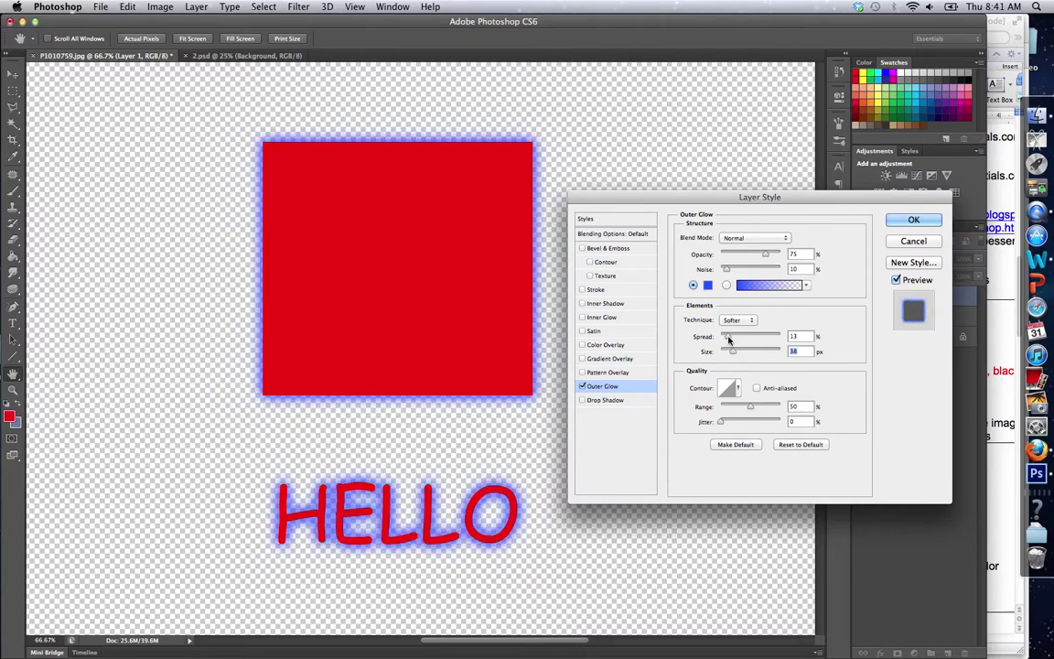
left_click_drag(748, 341, 773, 338)
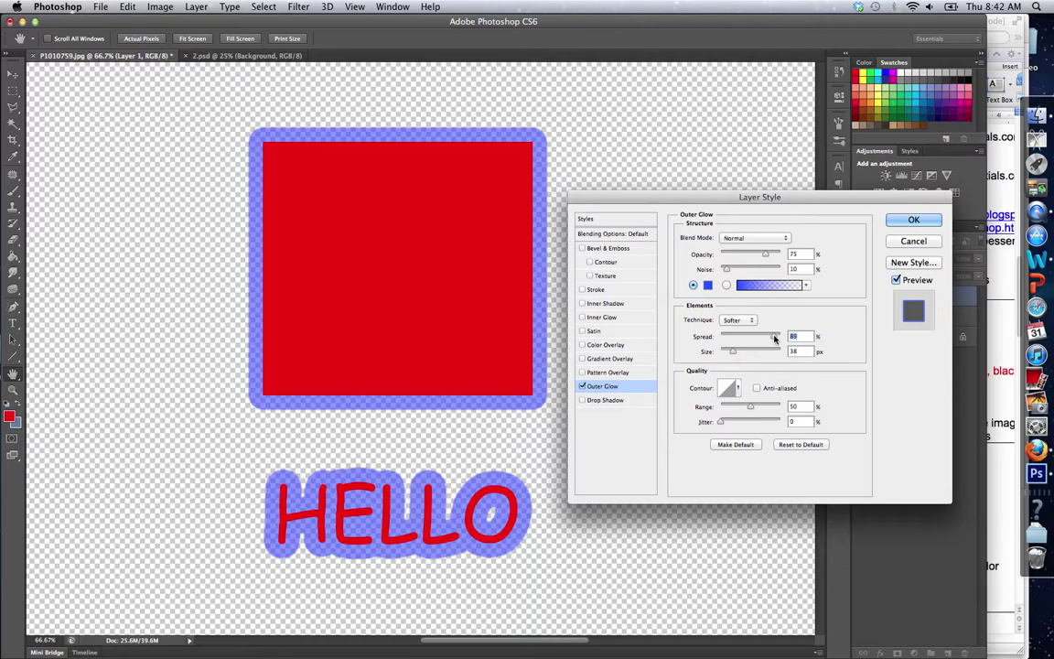
left_click_drag(732, 356, 736, 357)
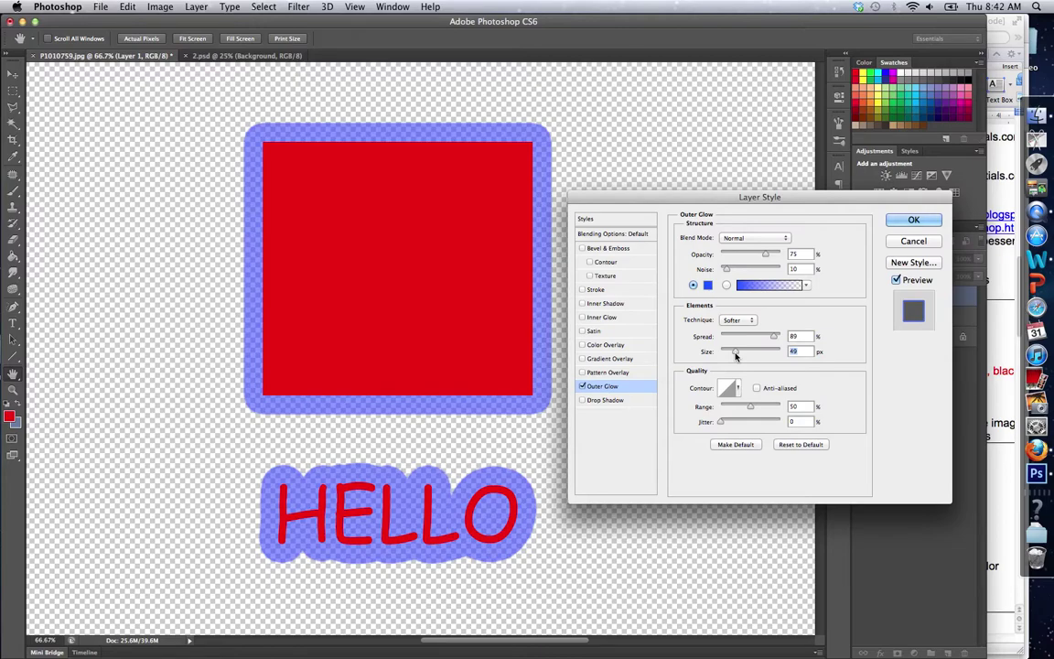
left_click(582, 386)
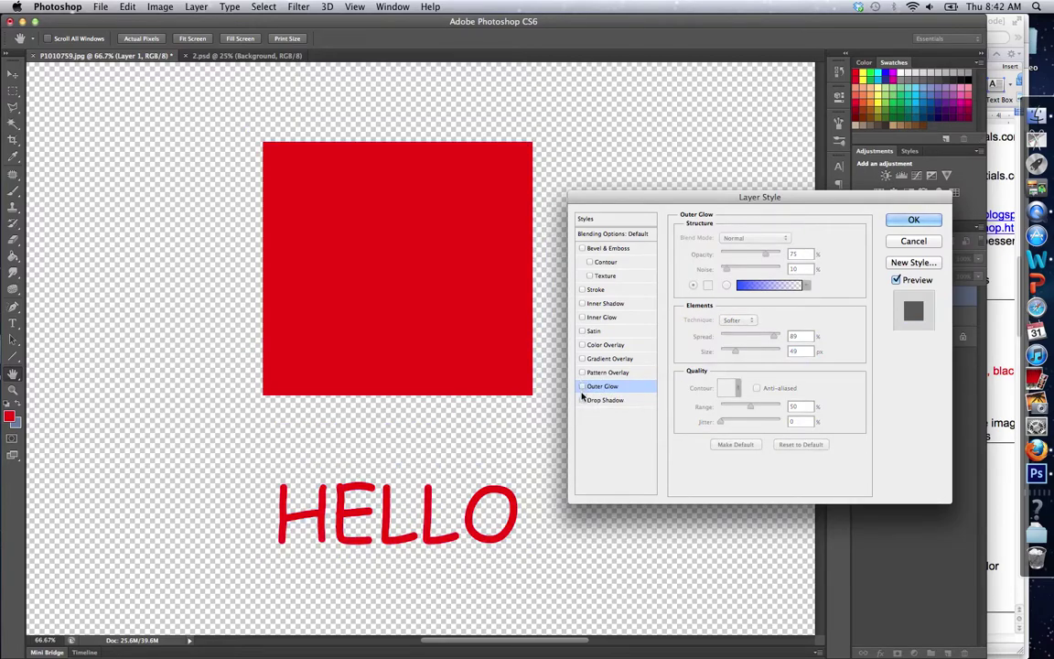
- Enable Drop Shadow at angle 132°, distance 20 px, spread 15%, size 7 px
left_click(598, 401)
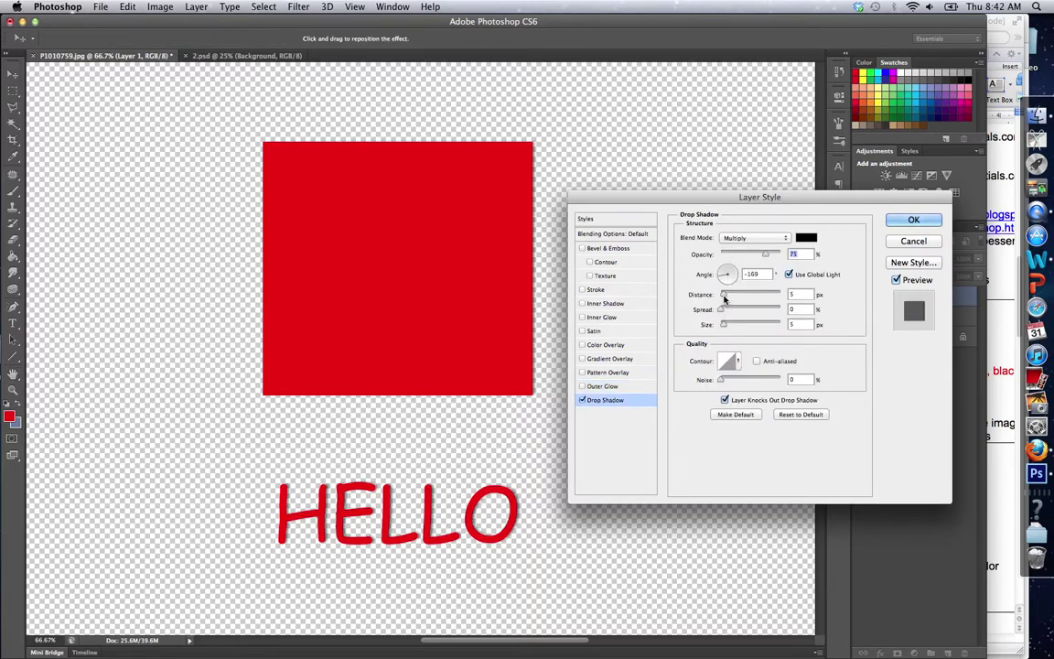
left_click_drag(729, 298, 722, 276)
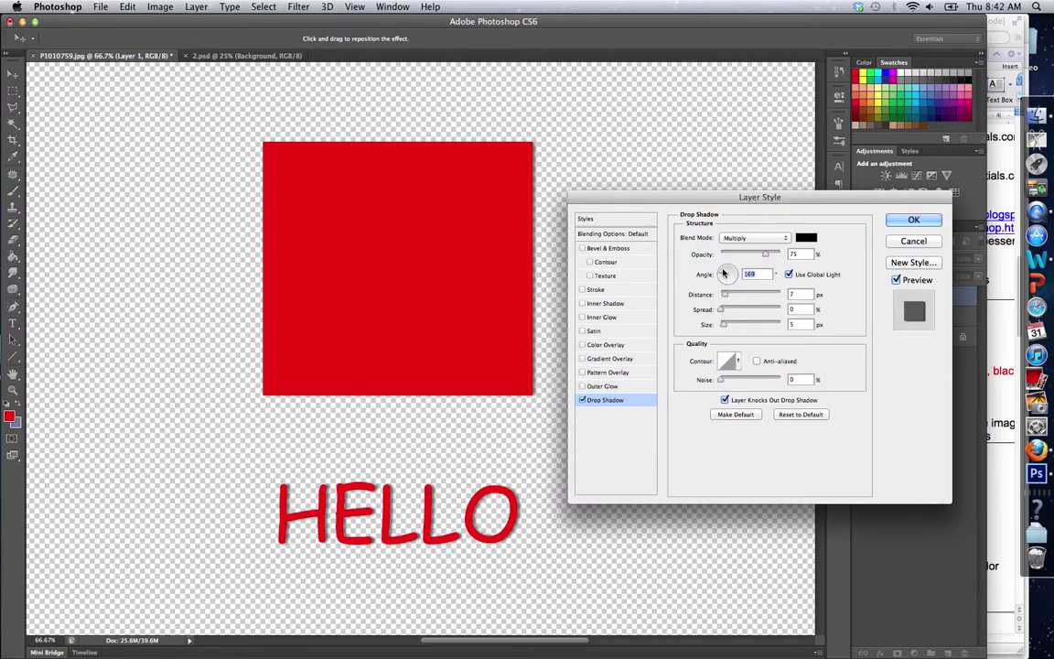
left_click_drag(723, 273, 722, 271)
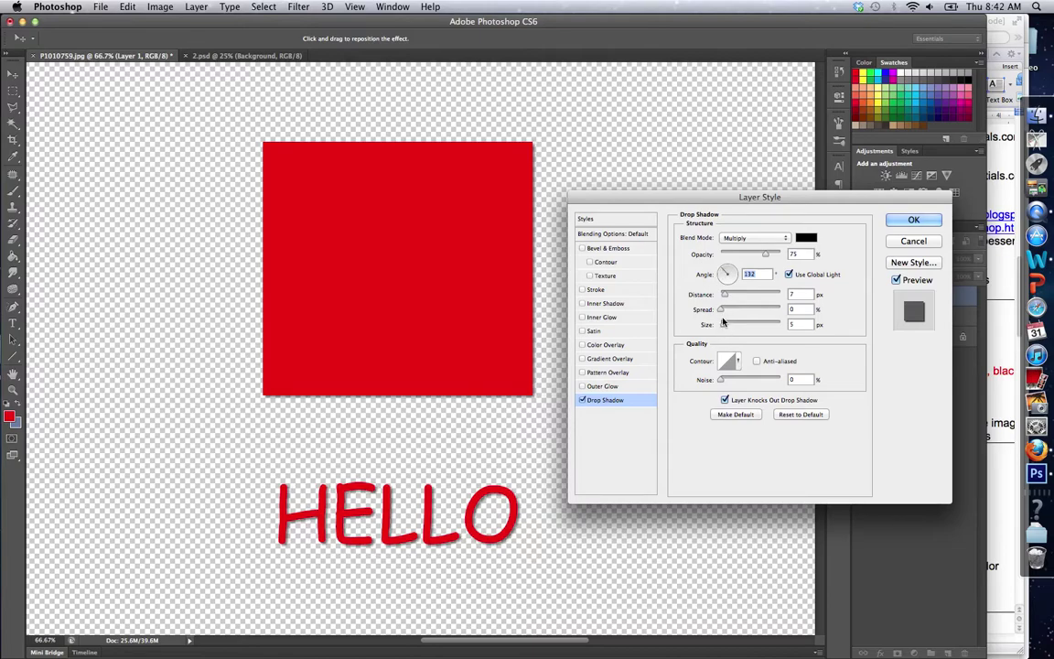
left_click_drag(722, 311, 726, 329)
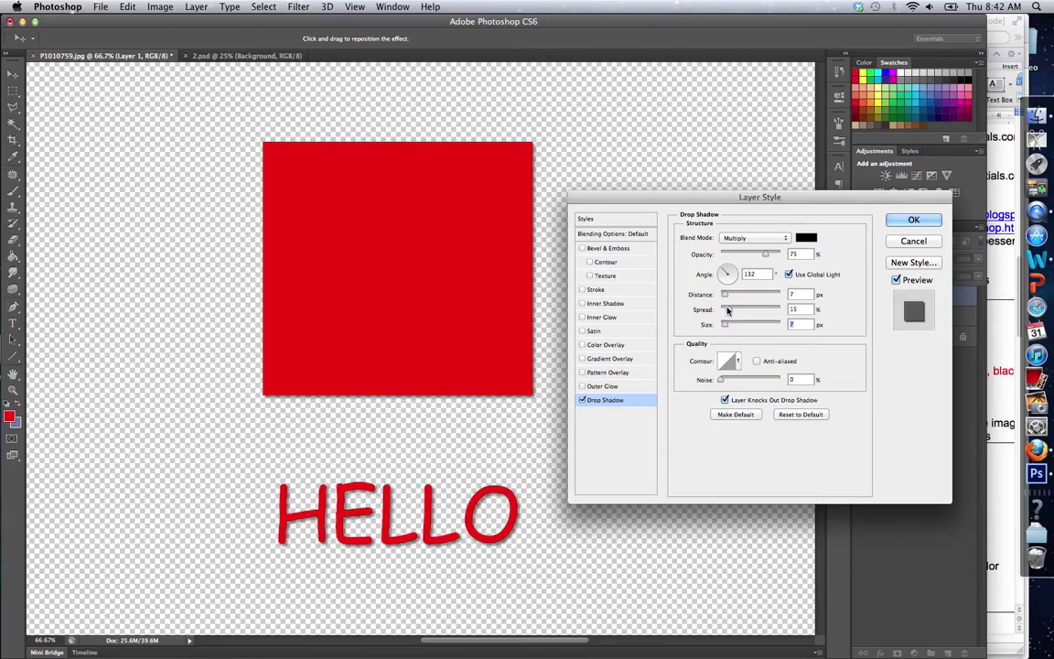
left_click_drag(727, 294, 733, 300)
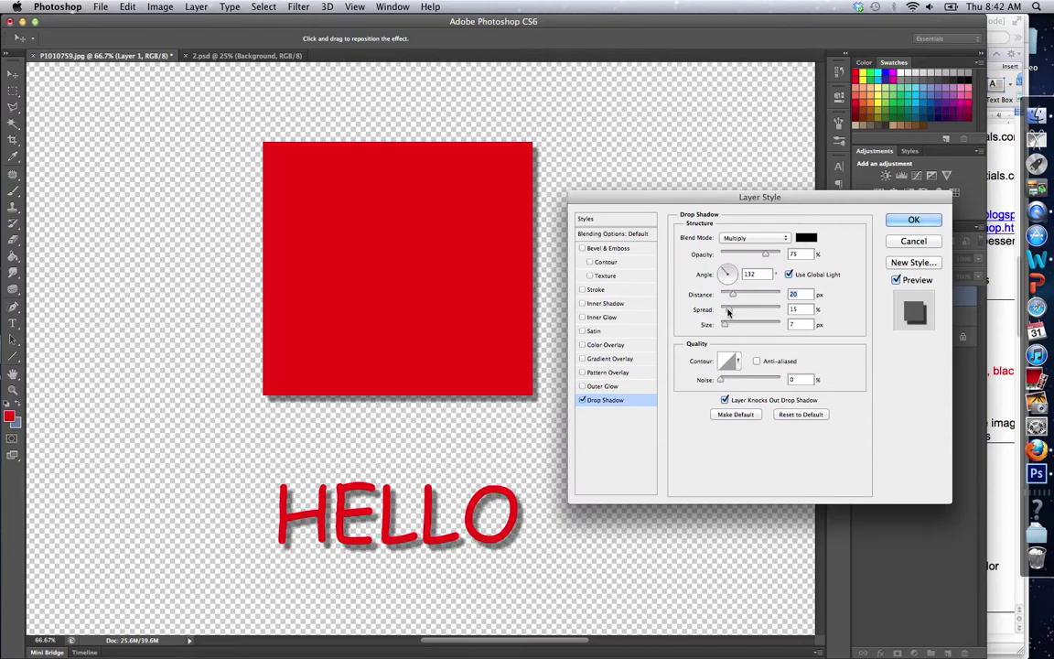